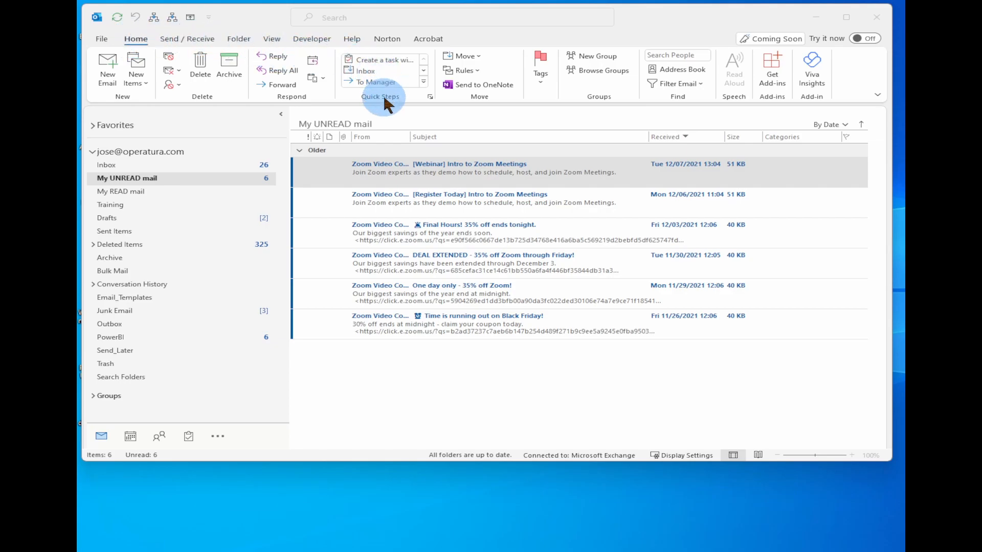
# Step: Examine the available Quick Steps in the manager and among the options for the "[Webinar] Intro to Zoom Meetings" message
pyautogui.click(430, 97)
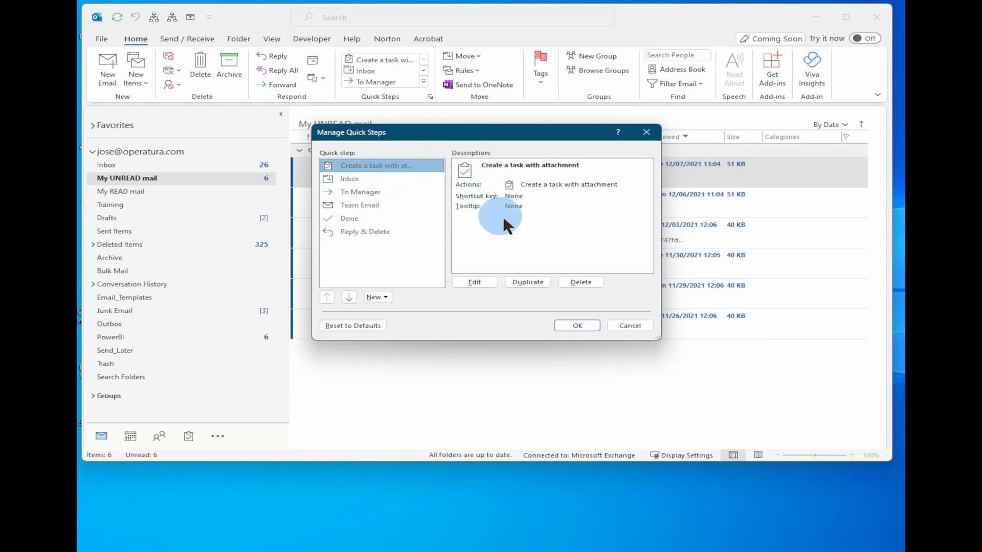
pyautogui.click(630, 325)
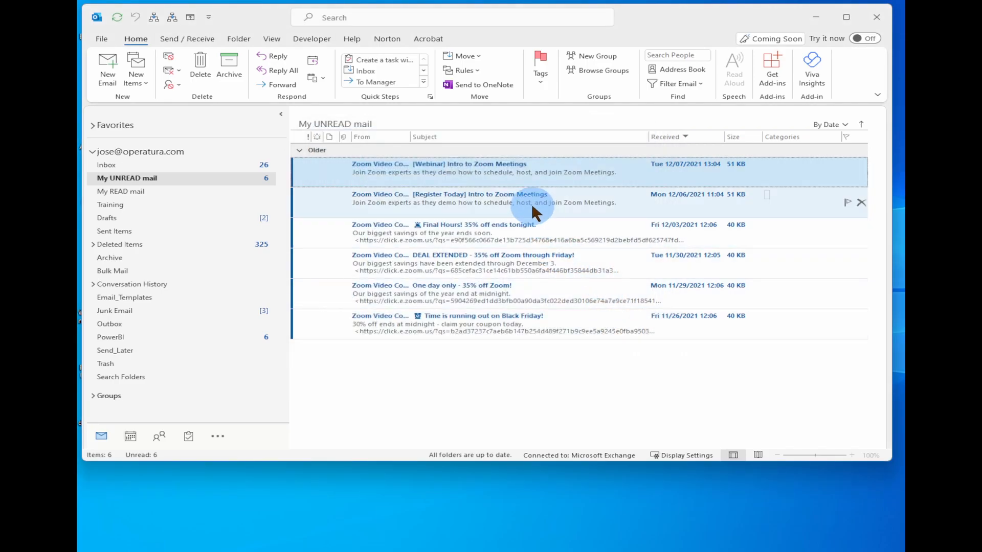
pyautogui.rightClick(480, 172)
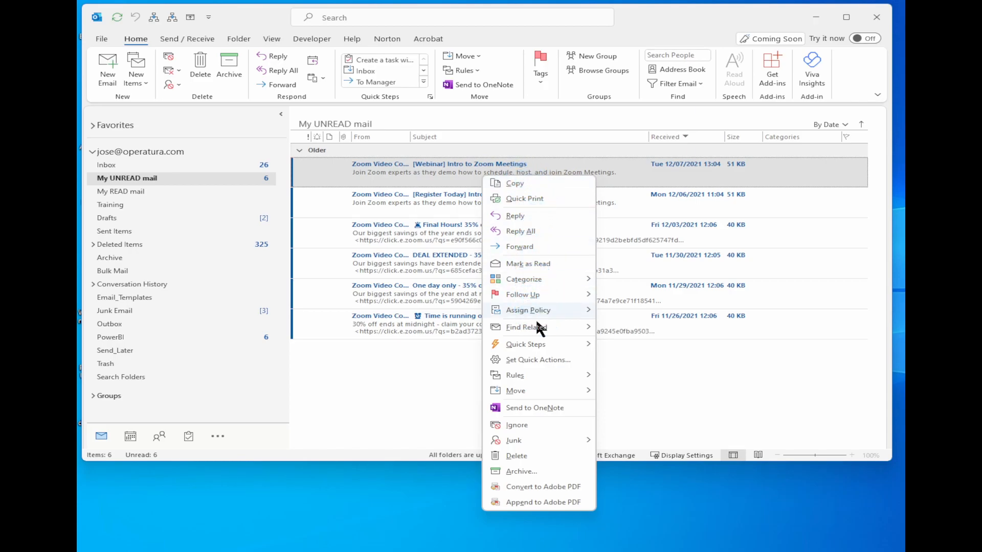
pyautogui.moveTo(541, 346)
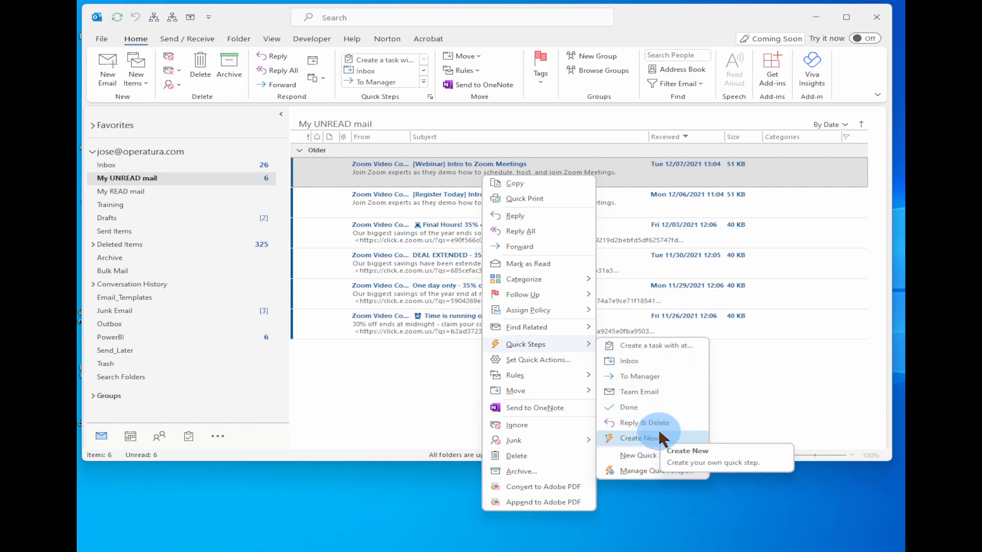
pyautogui.click(368, 210)
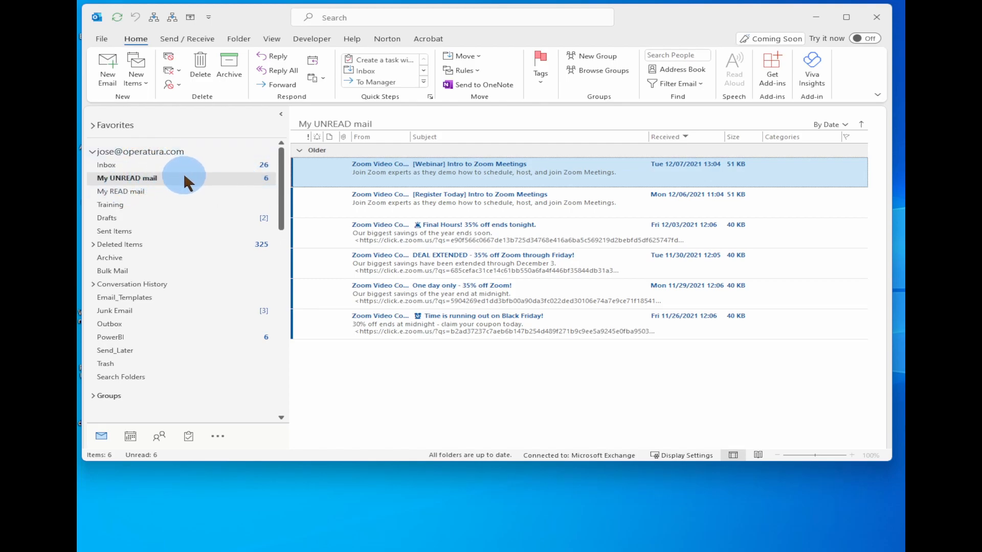
# Step: Check the contents of the My UNREAD mail and My READ mail folders, ending in My UNREAD mail
pyautogui.click(213, 176)
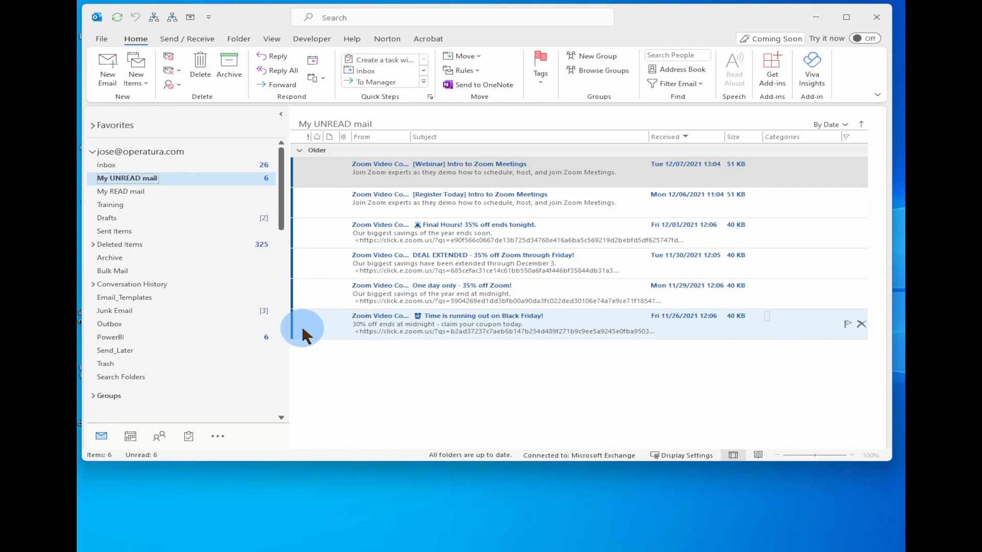
pyautogui.click(176, 191)
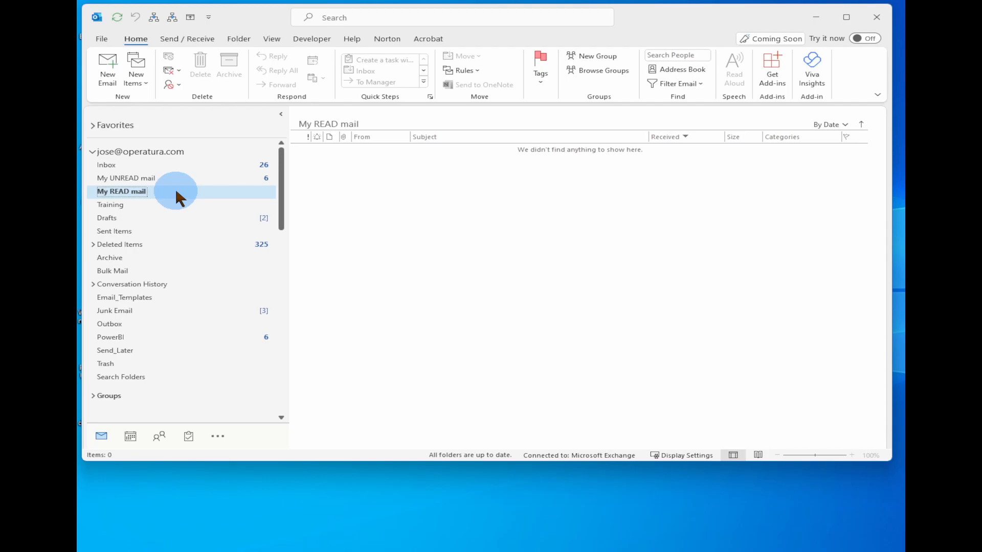
pyautogui.click(207, 180)
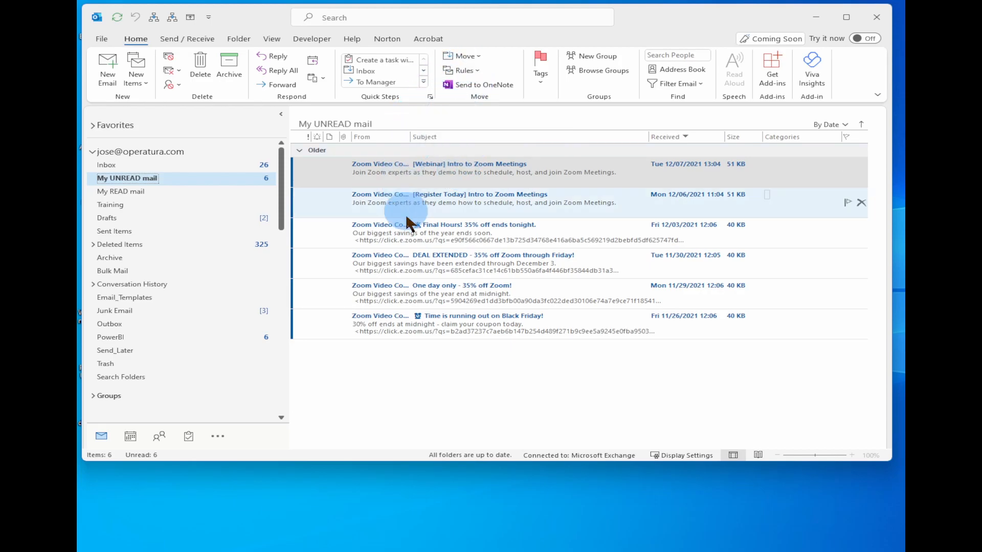
# Step: Create a new custom quick step named "Move read mail to READ folder"
pyautogui.rightClick(469, 177)
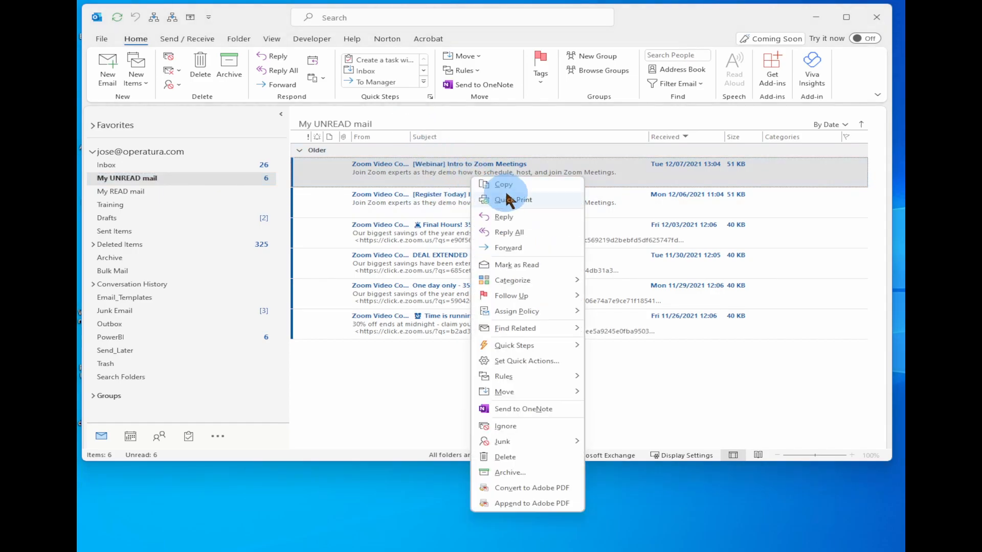
pyautogui.moveTo(516, 344)
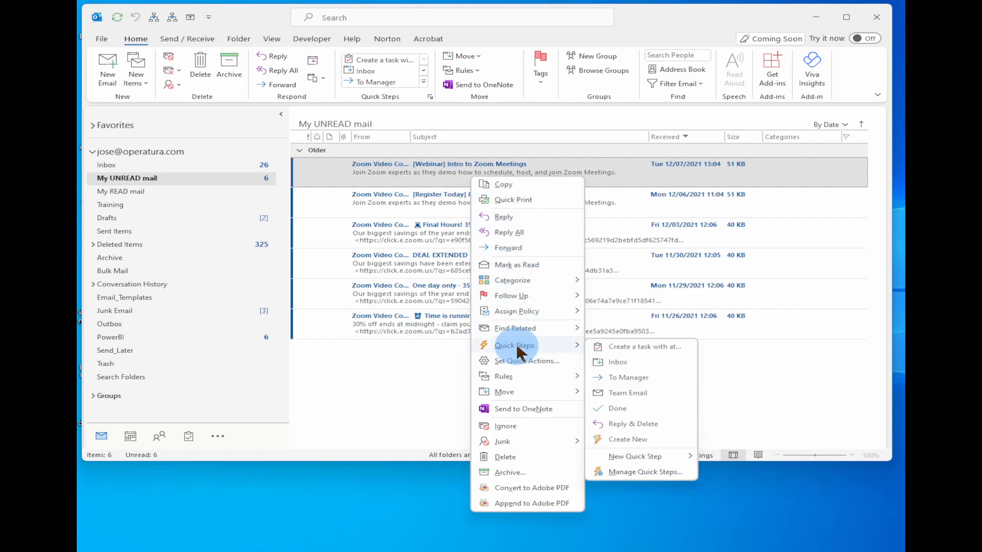
pyautogui.click(643, 468)
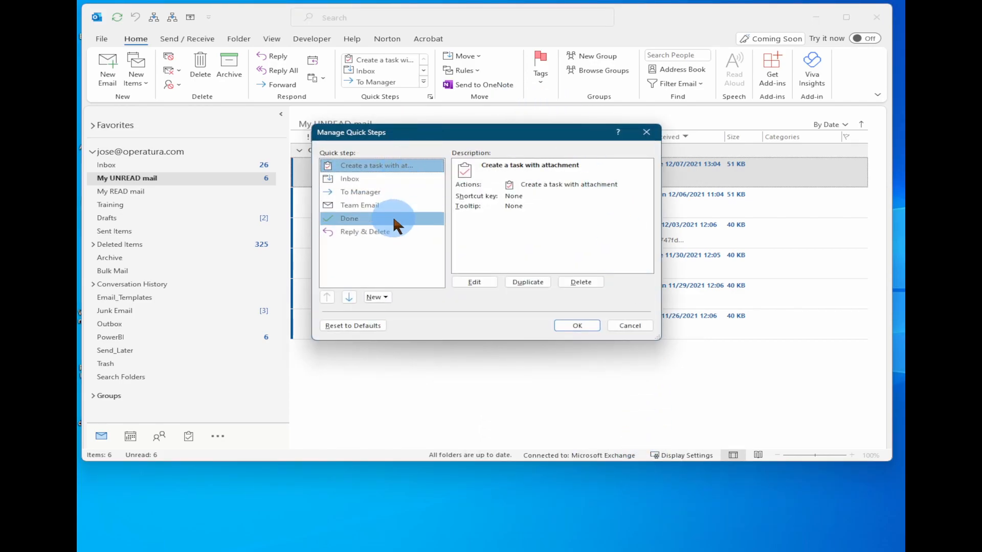
pyautogui.click(384, 299)
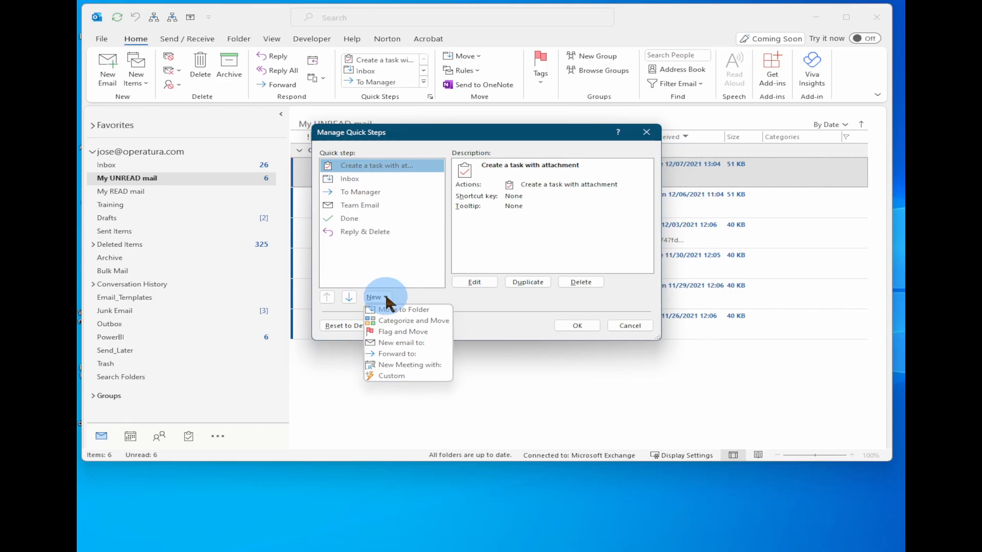
pyautogui.click(401, 376)
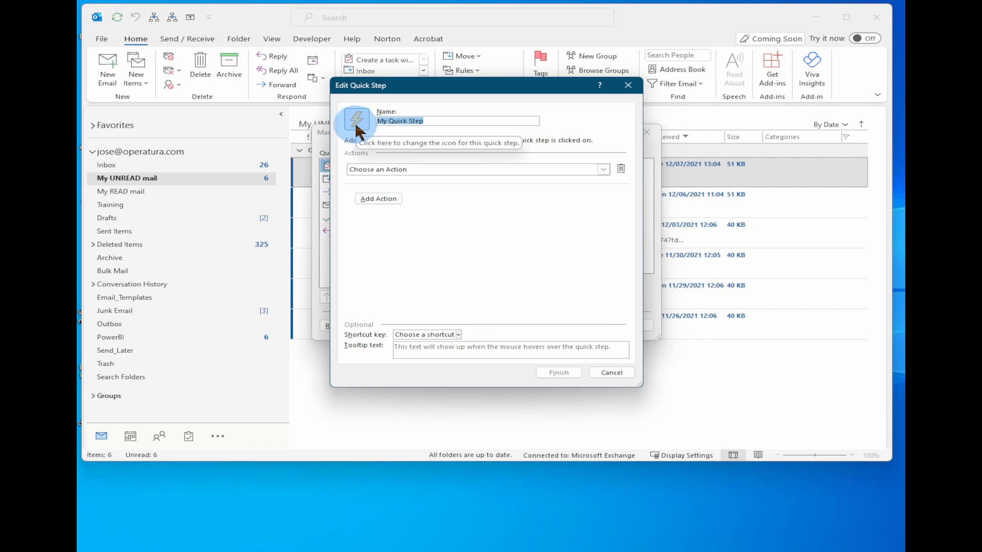
pyautogui.write('Move re')
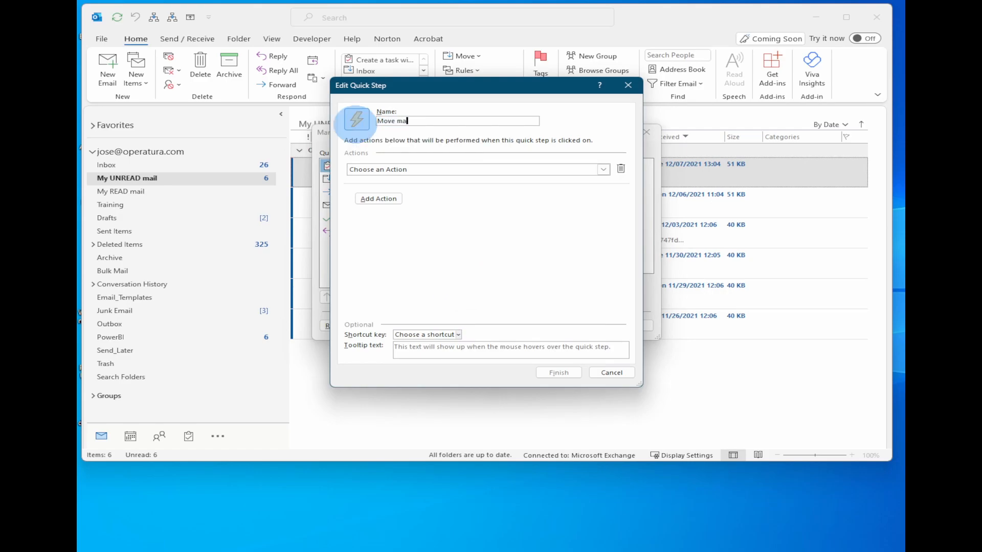
pyautogui.write('ad mail to UNREAD folder')
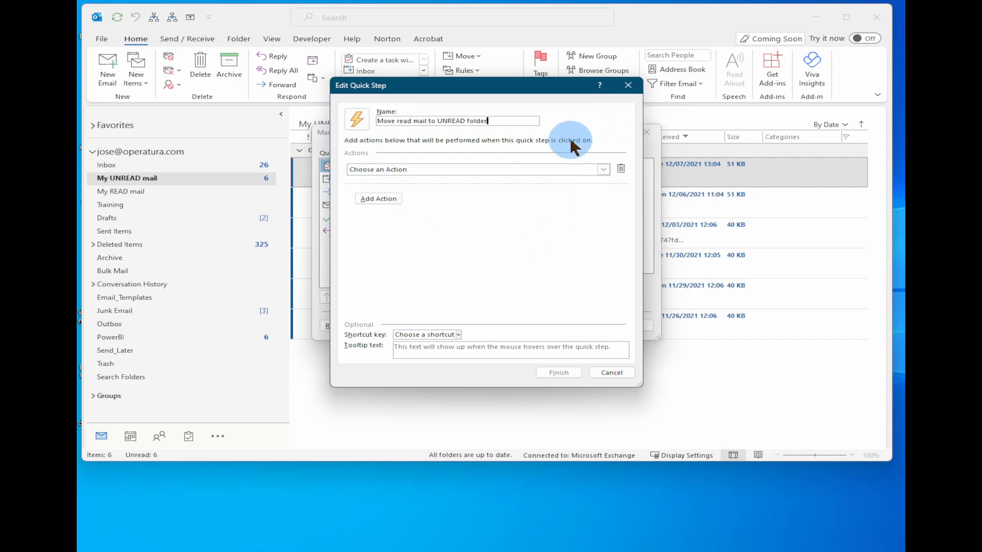
# Step: Give the quick step the actions Mark as read and Move to folder with My READ mail as the destination, and save it
pyautogui.click(604, 169)
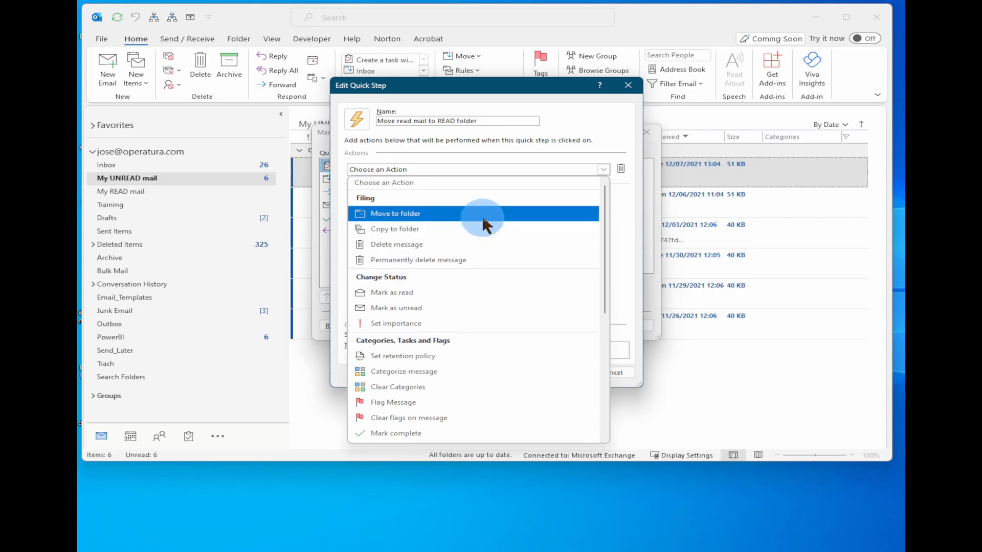
pyautogui.click(475, 297)
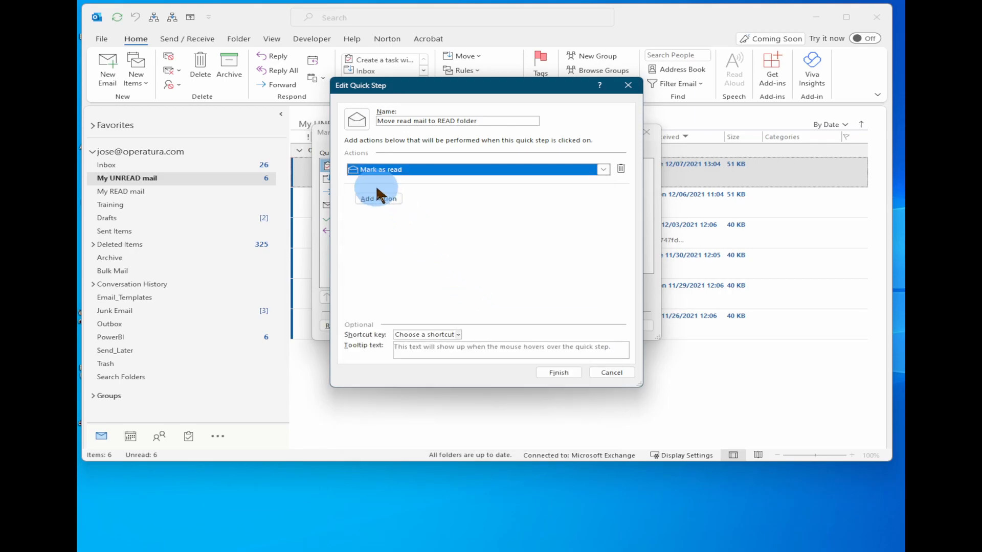
pyautogui.click(377, 199)
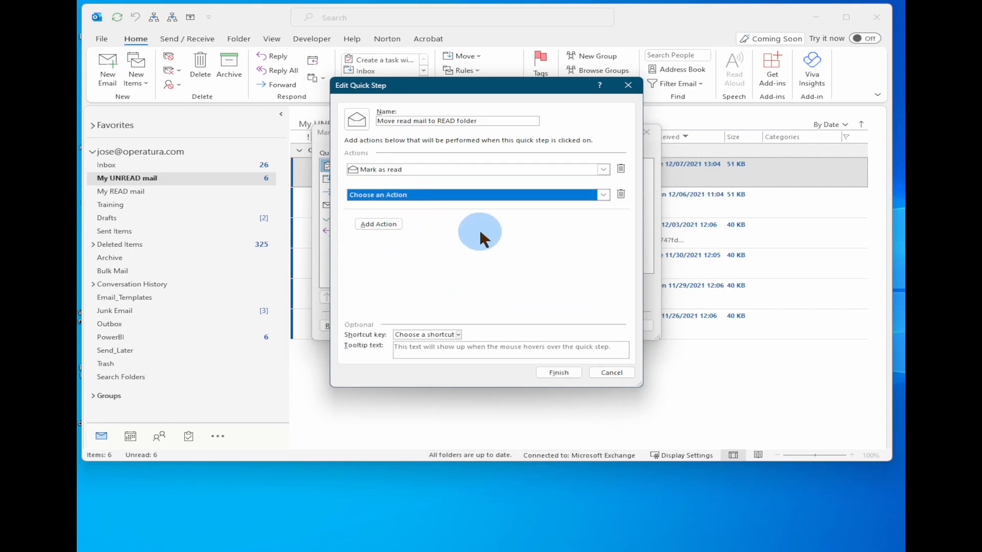
pyautogui.click(604, 195)
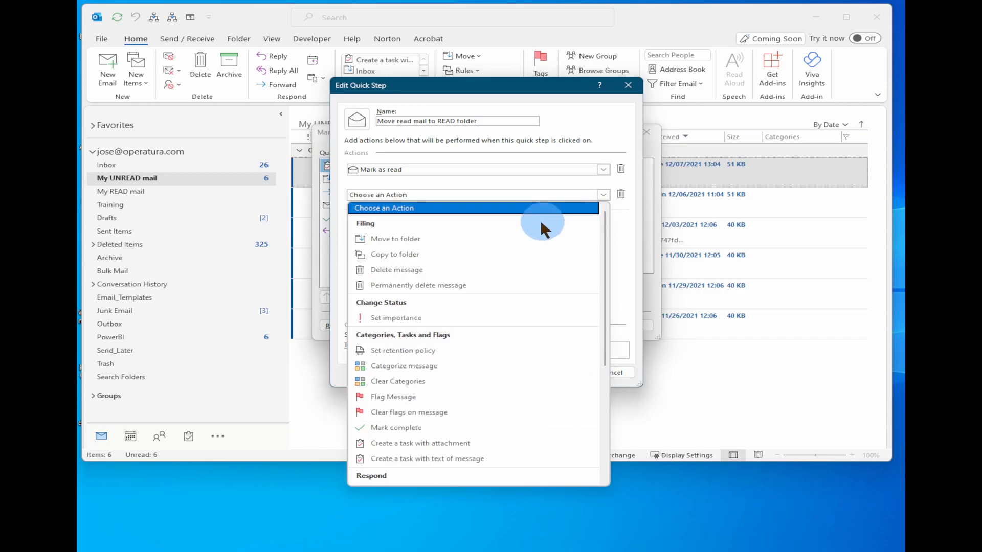
pyautogui.click(517, 239)
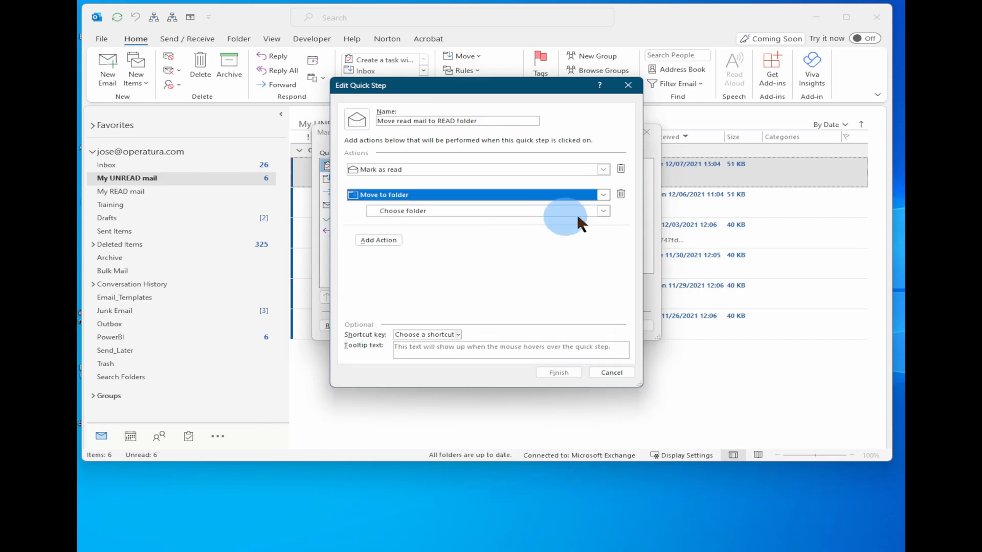
pyautogui.click(604, 212)
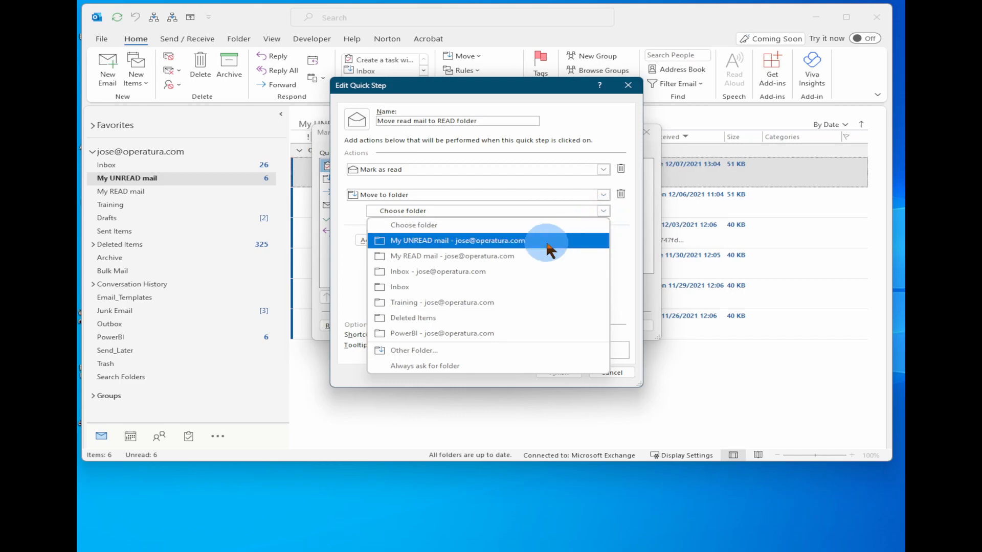
pyautogui.click(528, 256)
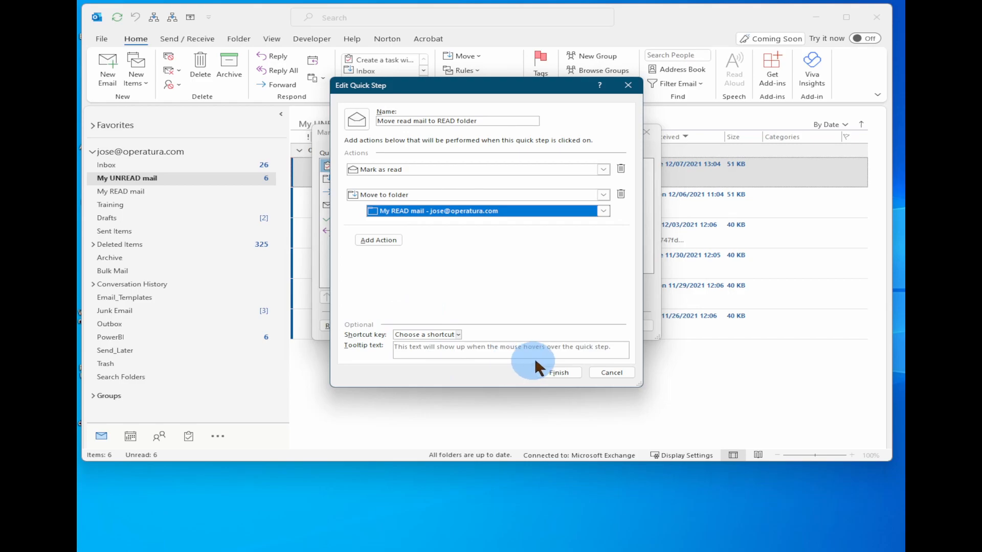
pyautogui.click(563, 373)
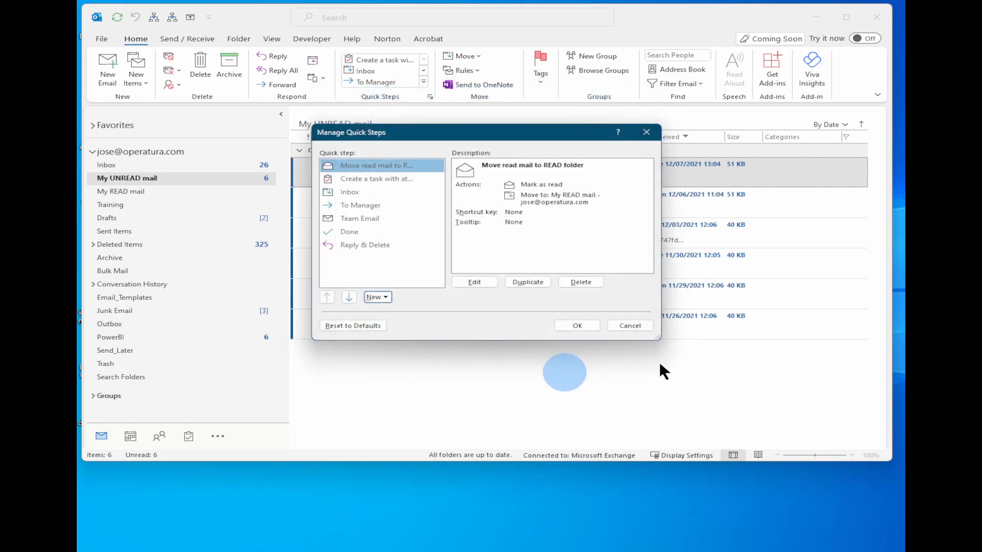
pyautogui.click(570, 324)
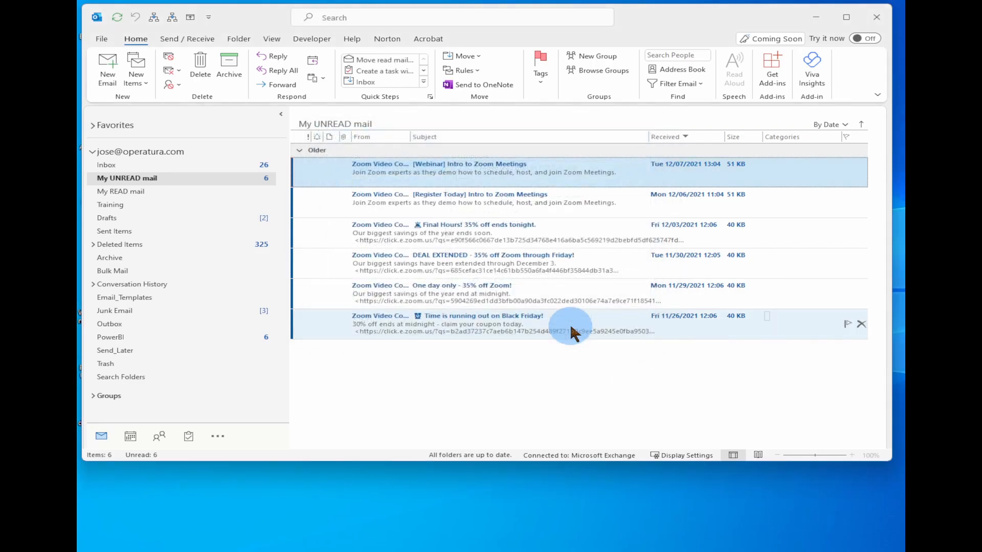
# Step: Run the "Move read mail to READ folder" quick step on the "[Webinar] Intro to Zoom Meetings" message and check the My READ mail folder
pyautogui.rightClick(410, 165)
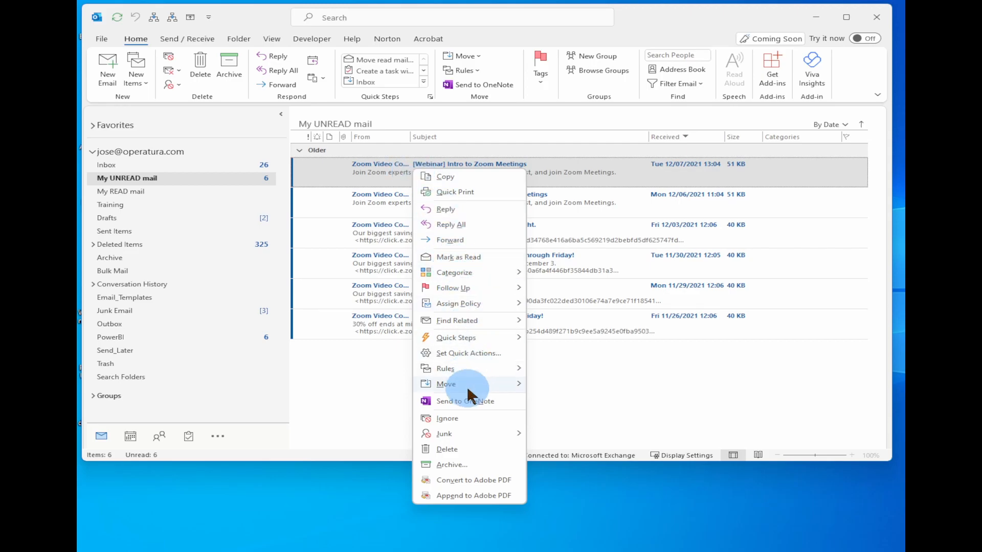
pyautogui.moveTo(474, 337)
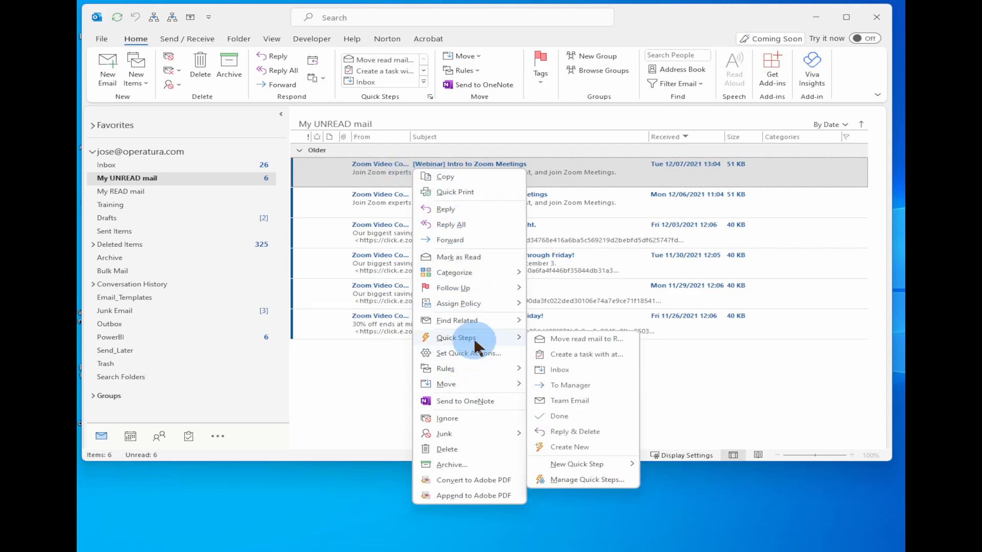
pyautogui.click(563, 339)
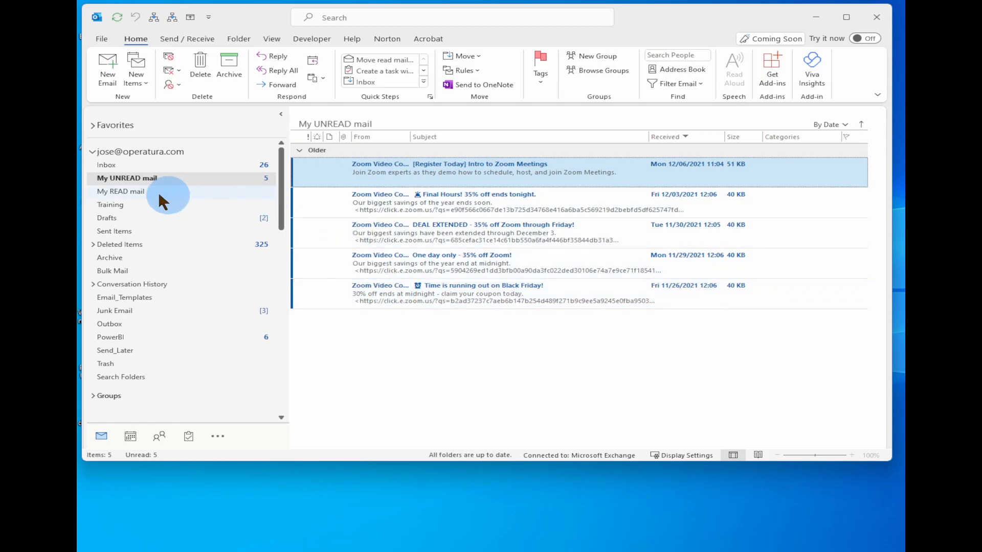
pyautogui.click(141, 189)
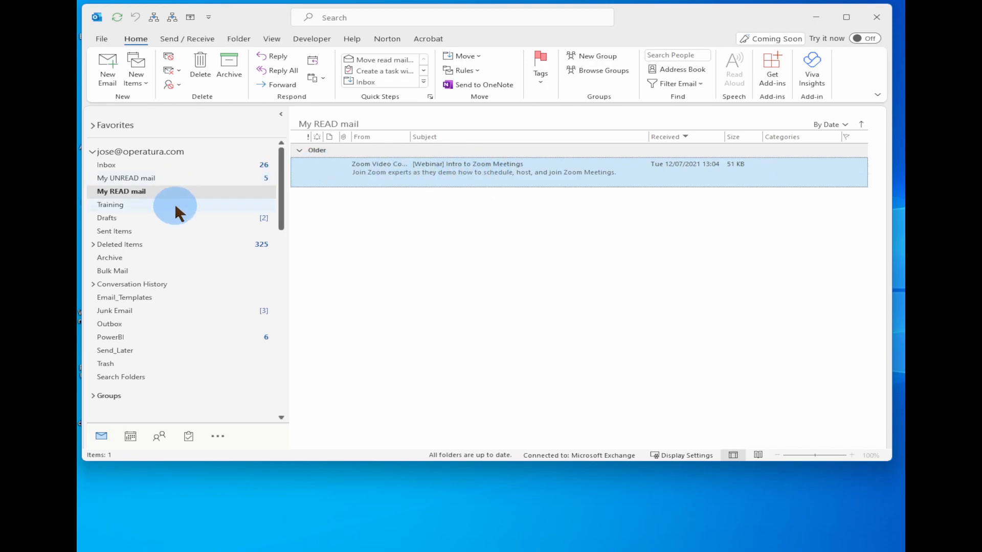
# Step: Run the same quick step on the "[Register Today]" and "Final Hours!" messages in My UNREAD mail together, and check My READ mail
pyautogui.click(175, 178)
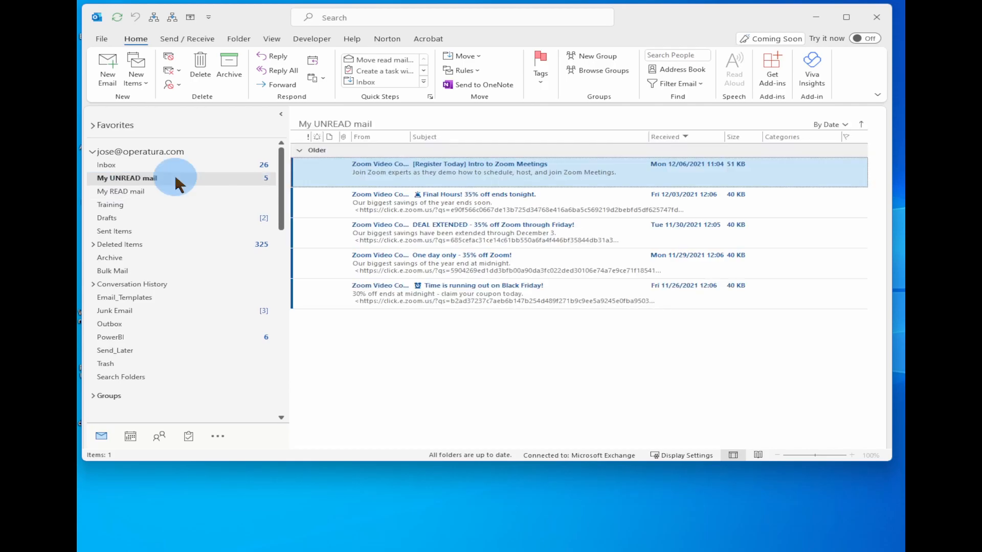
pyautogui.keyDown('ctrl'); pyautogui.click(397, 202); pyautogui.keyUp('ctrl')
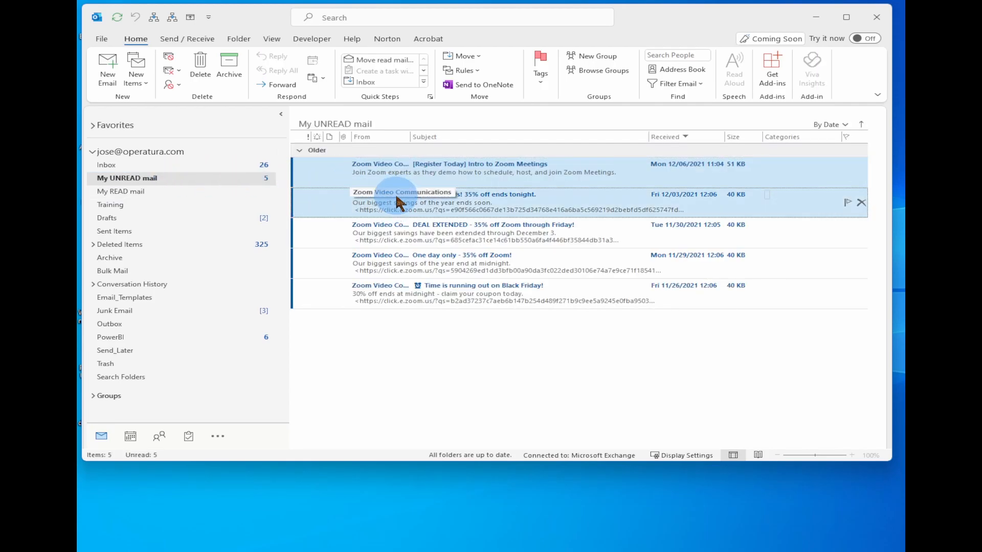
pyautogui.rightClick(382, 170)
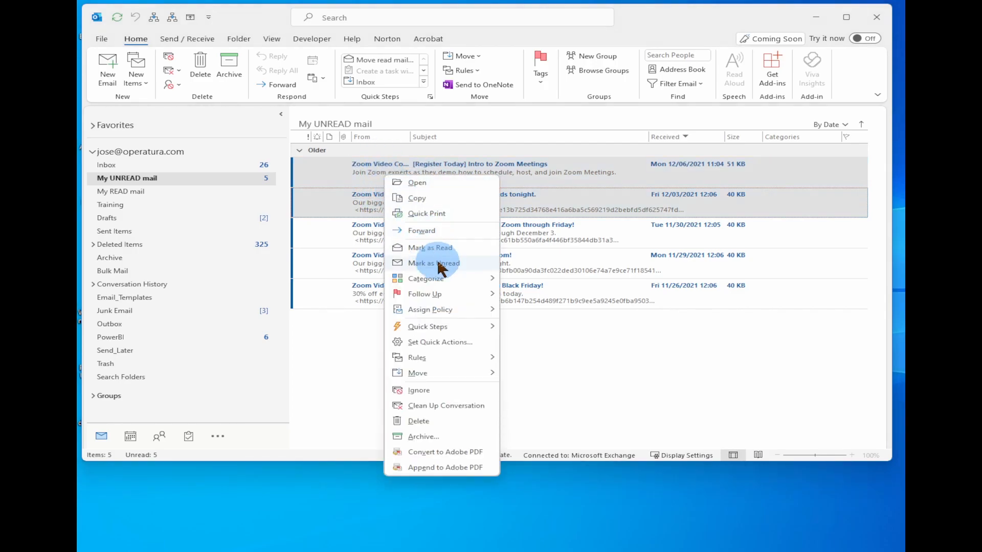
pyautogui.moveTo(450, 326)
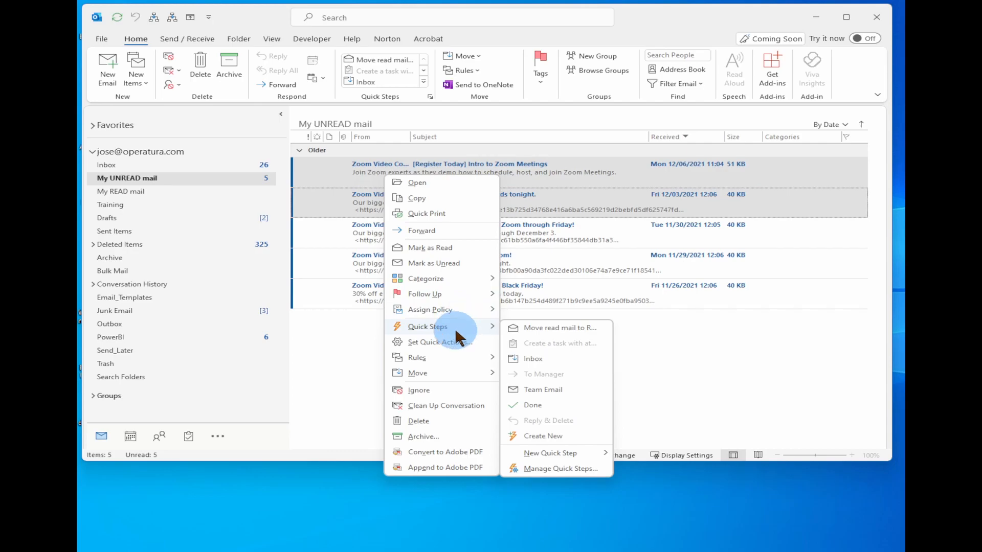
pyautogui.click(532, 327)
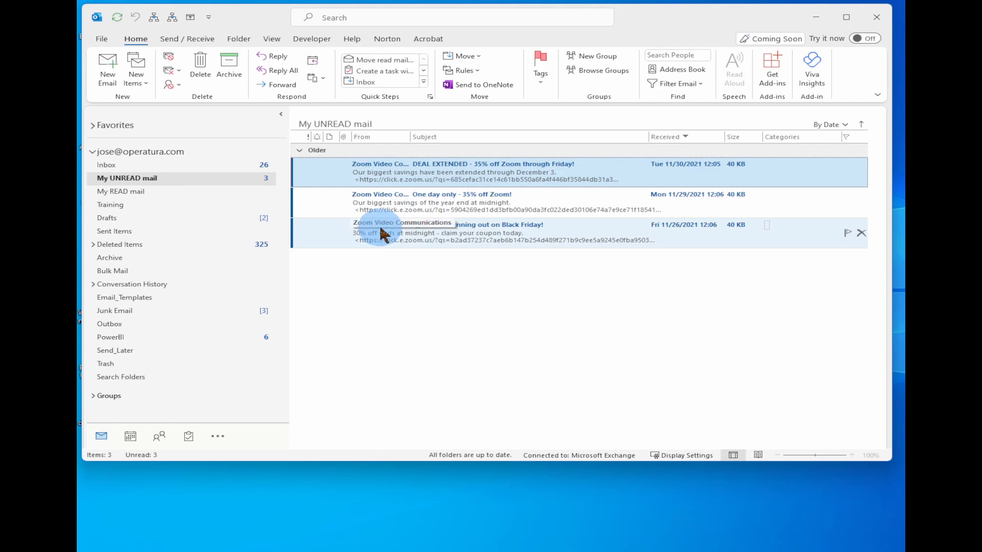
pyautogui.click(154, 191)
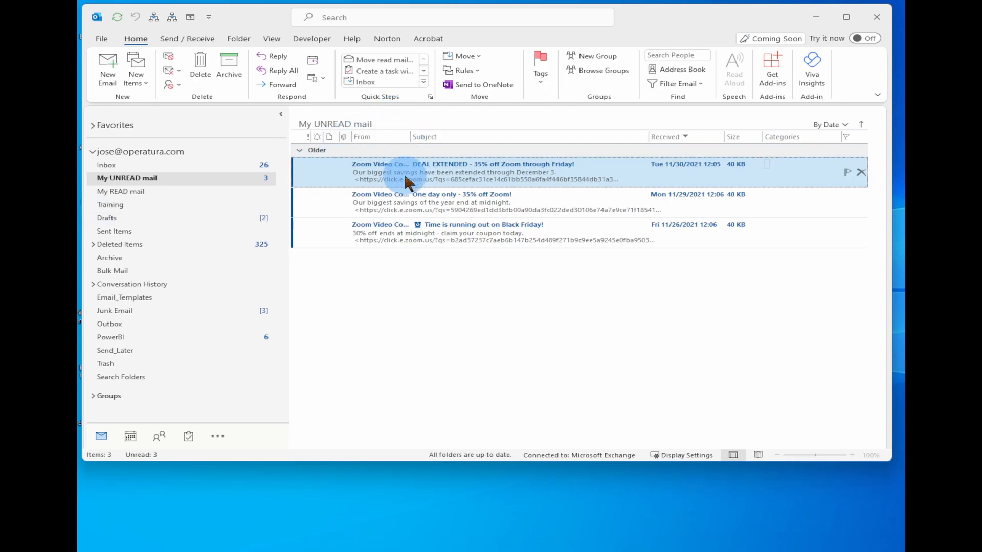
# Step: Give the "Move read mail to READ folder" quick step the tooltip "This action wil mark a message as read and then move it to another folder."
pyautogui.click(429, 97)
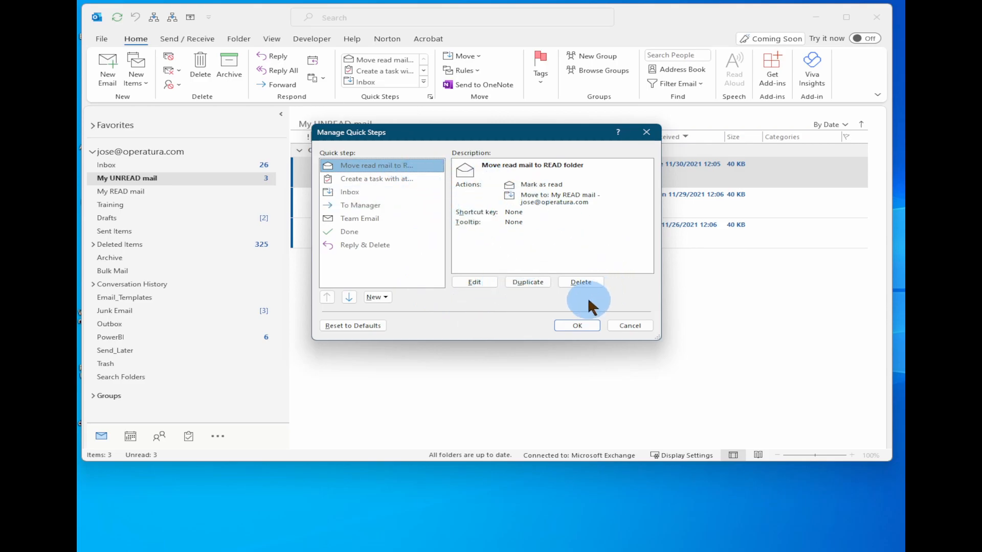
pyautogui.click(474, 281)
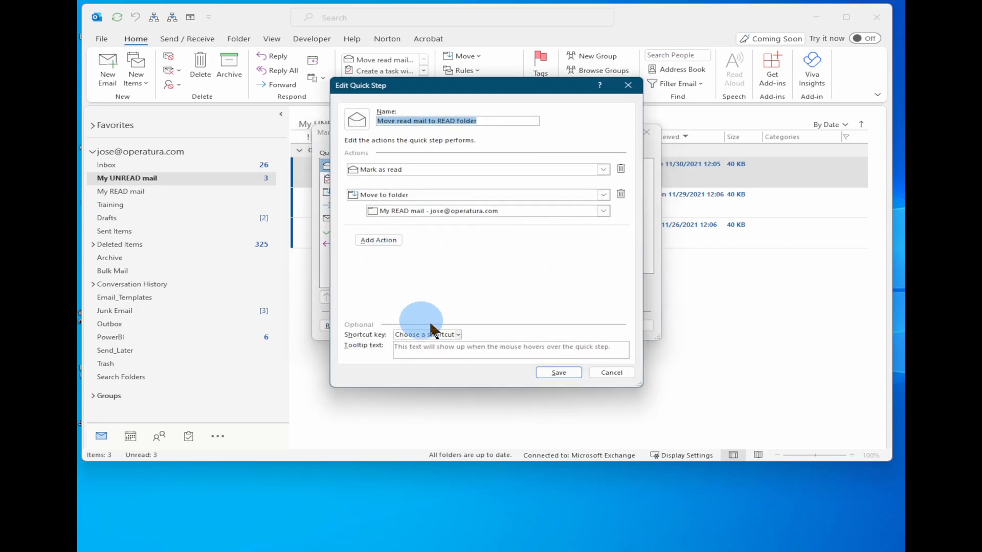
pyautogui.click(472, 351)
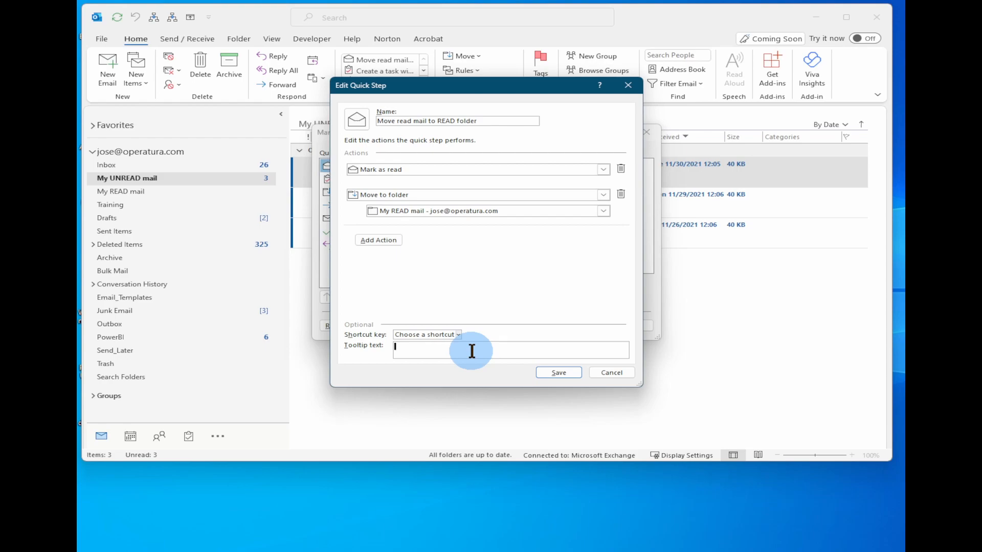
pyautogui.write('This action will mark a message as Read and move it to ')
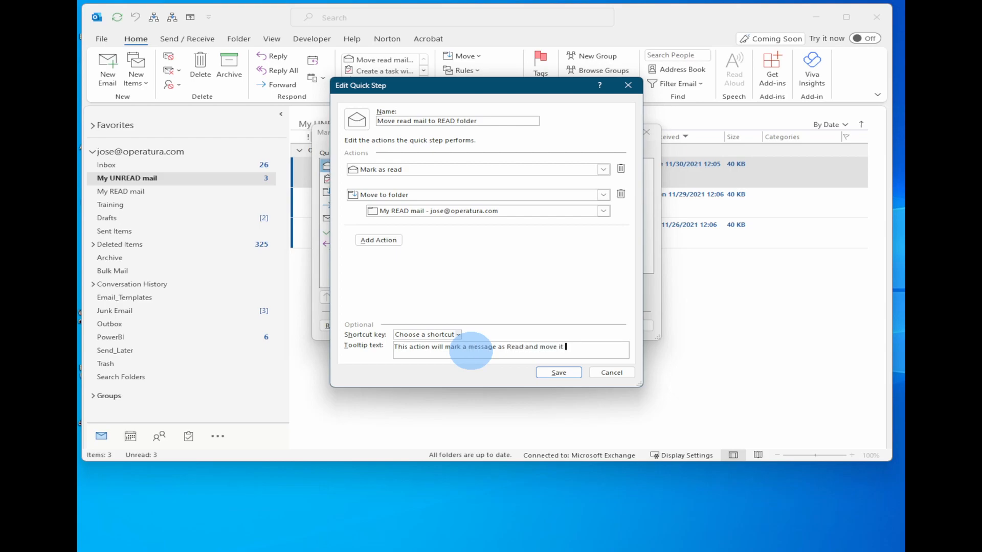
pyautogui.write('the READ')
pyautogui.press('BackSpace')
pyautogui.press('BackSpace')
pyautogui.press('BackSpace')
pyautogui.press('BackSpace')
pyautogui.press('BackSpace')
pyautogui.press('BackSpace')
pyautogui.press('BackSpace')
pyautogui.press('BackSpace')
pyautogui.write('then')
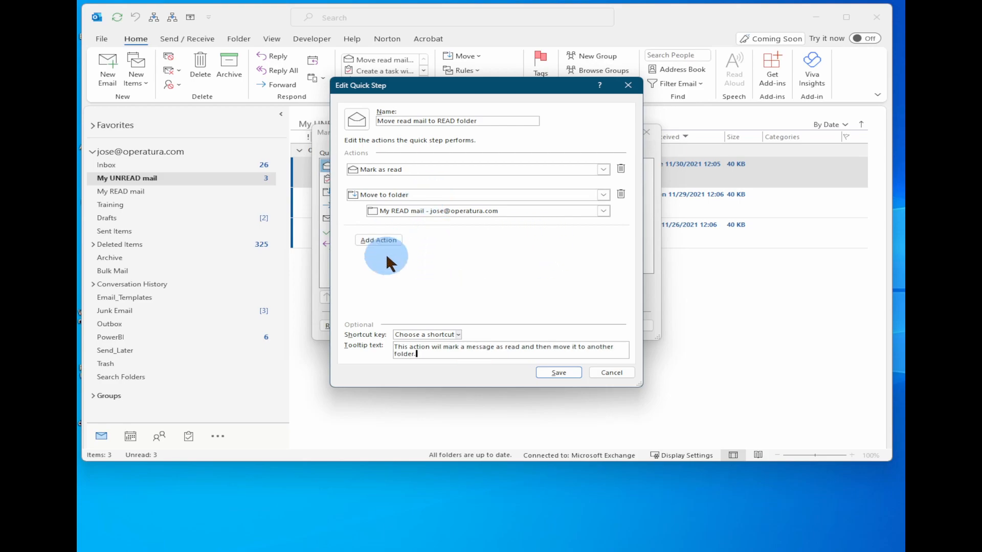
# Step: Assign CTRL+SHIFT+9 as the quick step's shortcut key, save it and close the quick step manager
pyautogui.click(460, 335)
pyautogui.click(460, 334)
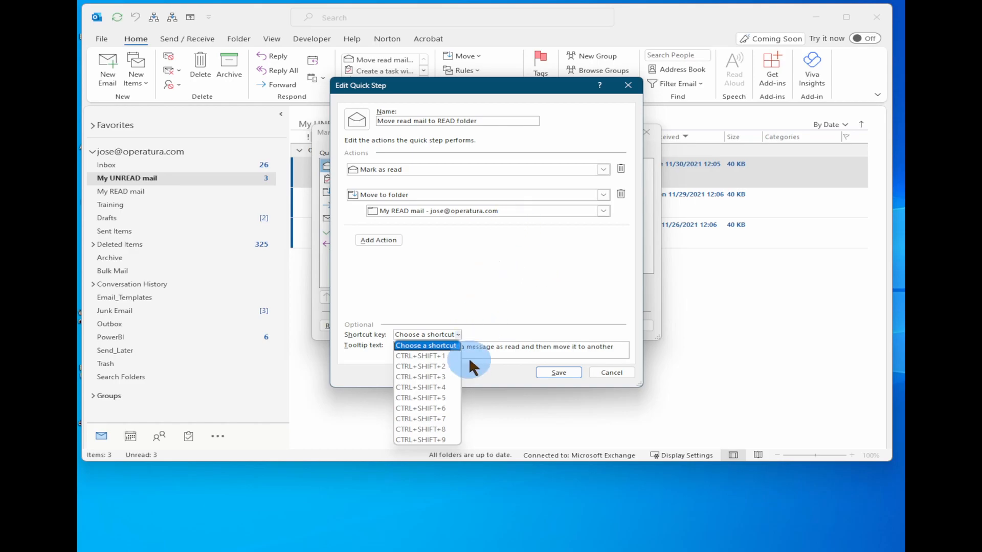
pyautogui.click(427, 440)
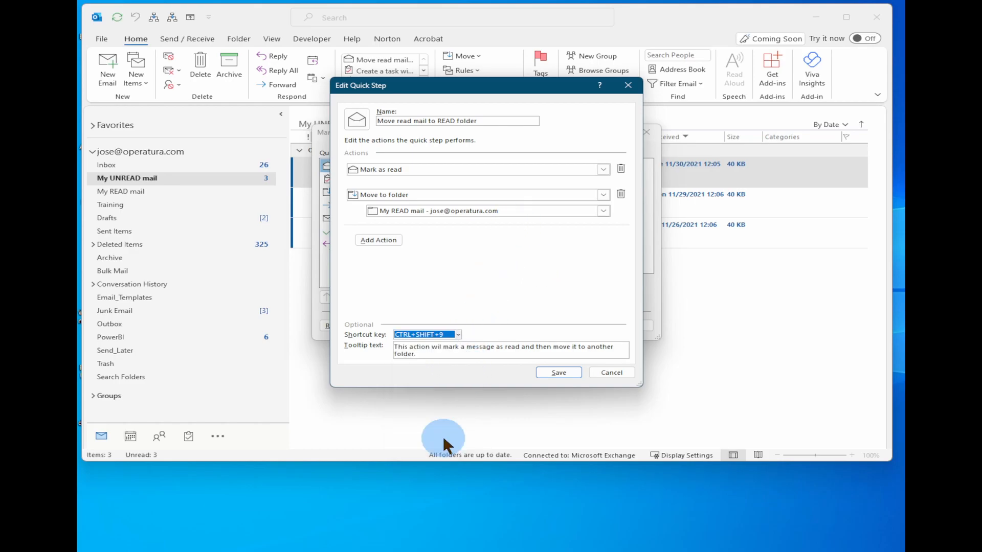
pyautogui.click(557, 373)
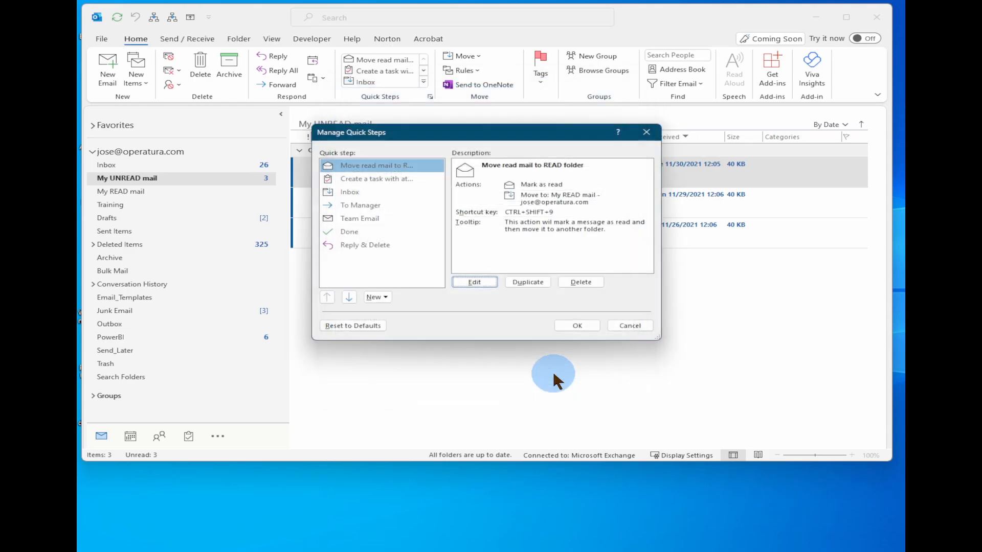
pyautogui.click(575, 326)
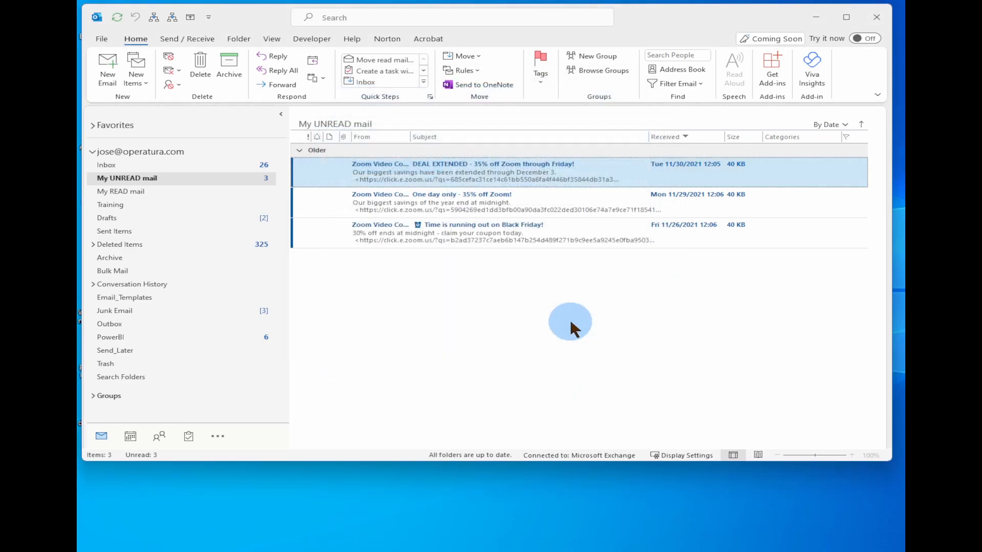
# Step: Check the quick step's tooltip in the full quick steps list and among the quick steps offered for the "DEAL EXTENDED" message
pyautogui.click(423, 83)
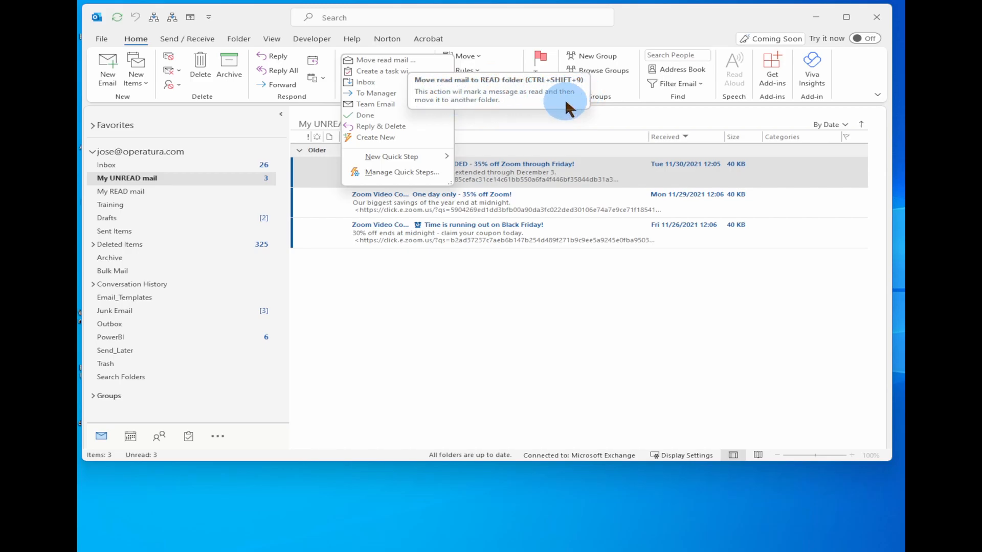
pyautogui.click(398, 272)
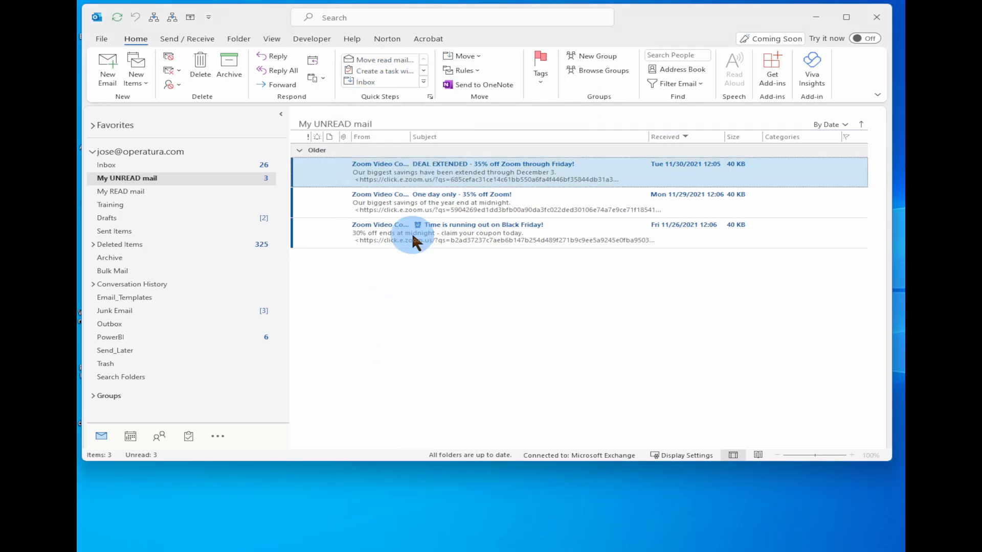
pyautogui.rightClick(409, 165)
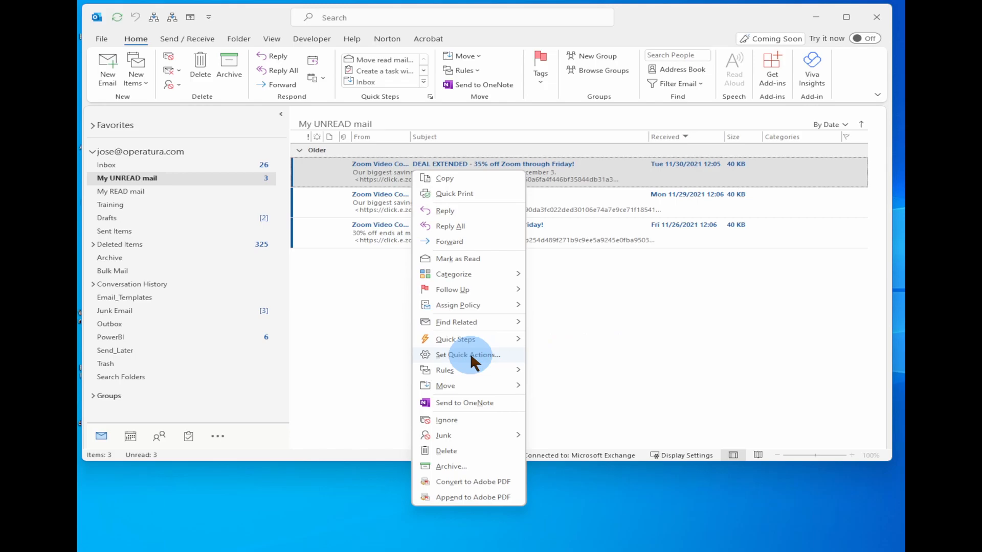
pyautogui.moveTo(471, 335)
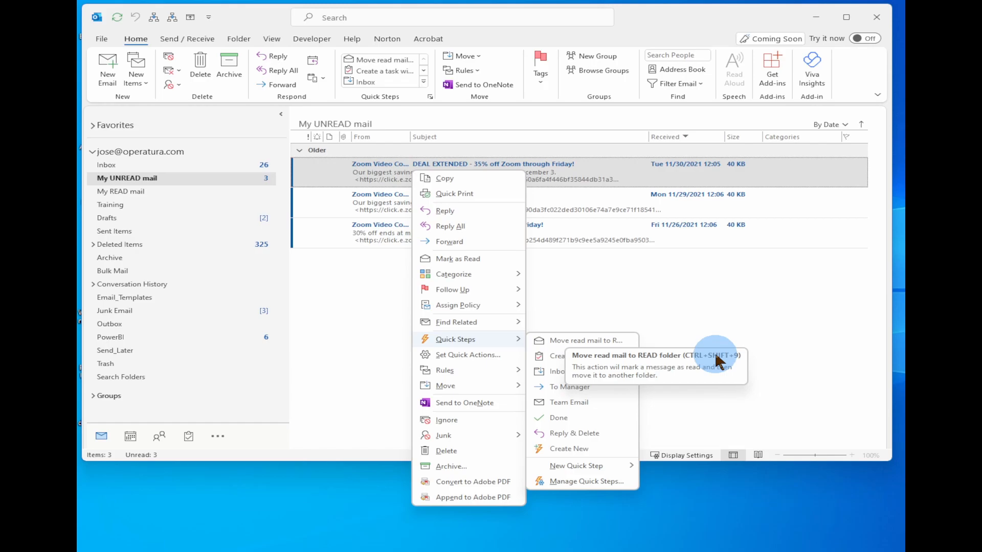
# Step: Run the "Move read mail to READ folder" quick step on the "DEAL EXTENDED" message, and on the two remaining My UNREAD mail messages together
pyautogui.click(430, 172)
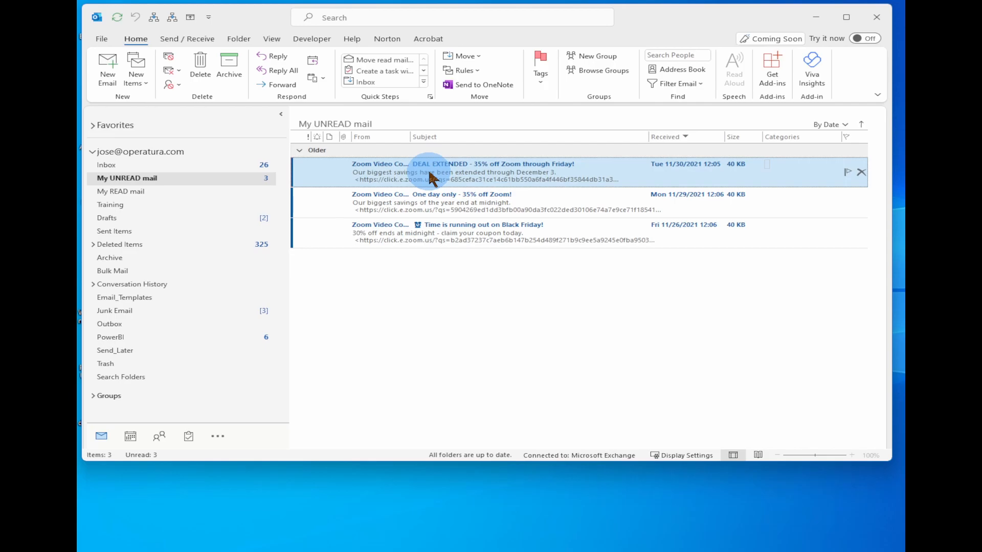
pyautogui.hotkey('ctrl', 'shift', '1')
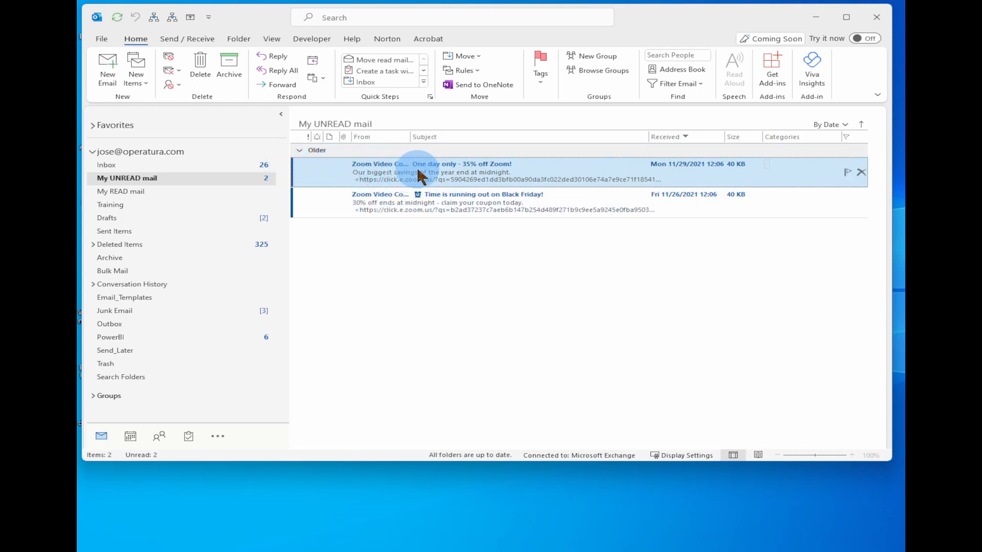
pyautogui.keyDown('shift'); pyautogui.click(422, 200); pyautogui.keyUp('shift')
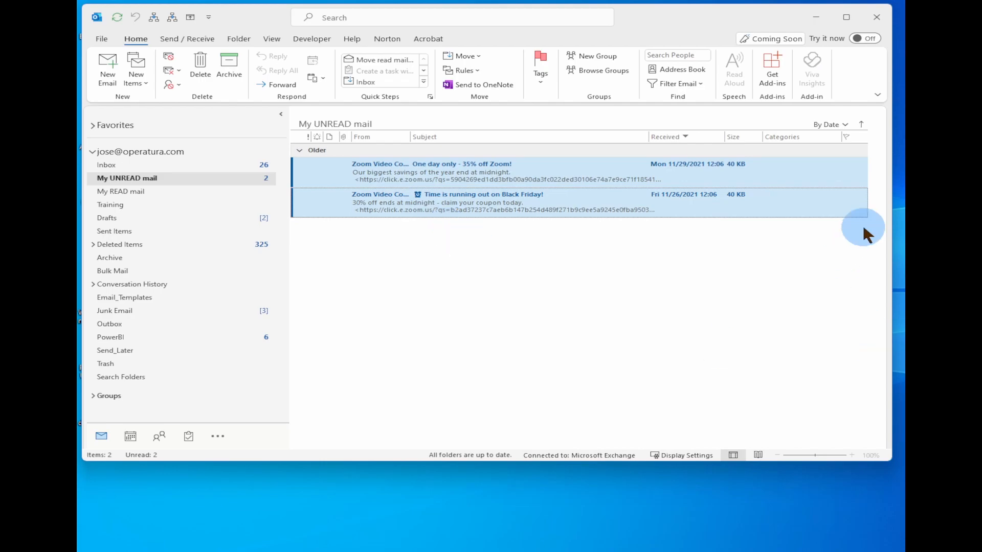
pyautogui.hotkey('ctrl', 'q')
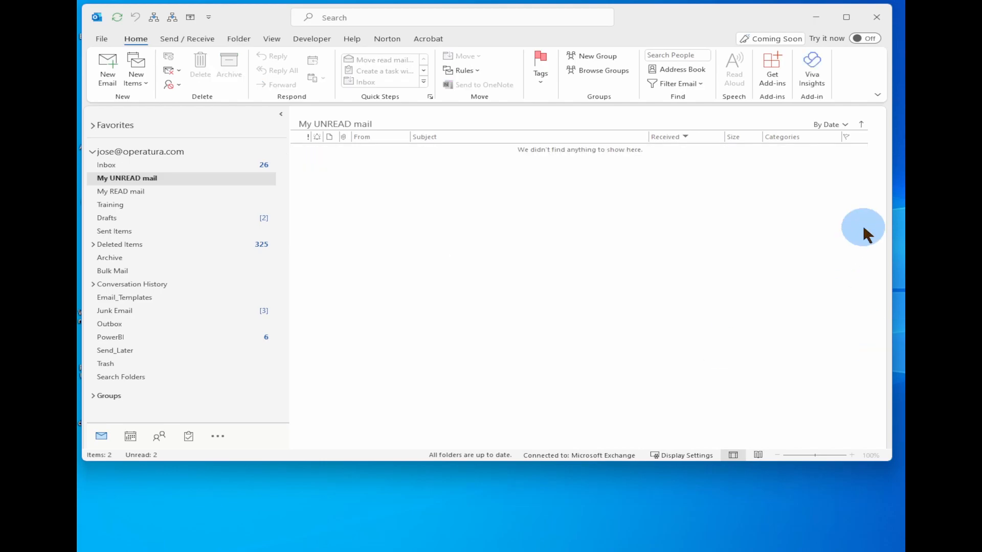
# Step: Review the My READ mail folder for the messages moved by the quick step
pyautogui.click(137, 190)
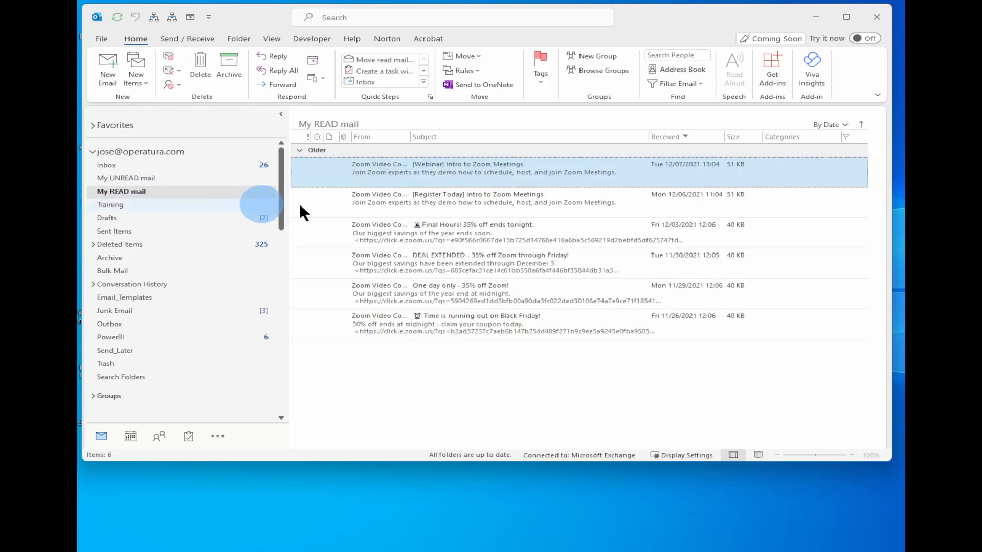
pyautogui.click(392, 153)
pyautogui.keyDown('ctrl'); pyautogui.click(402, 338); pyautogui.keyUp('ctrl')
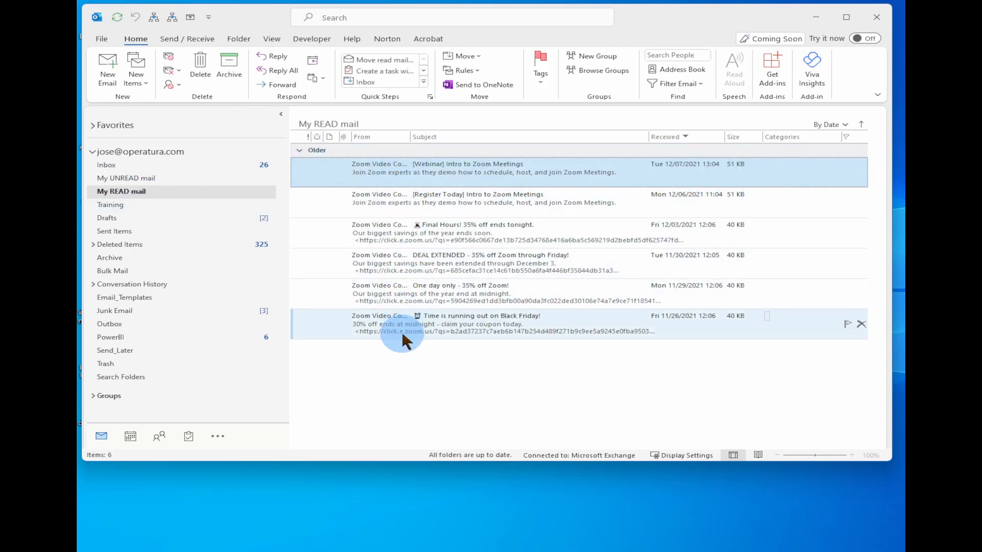